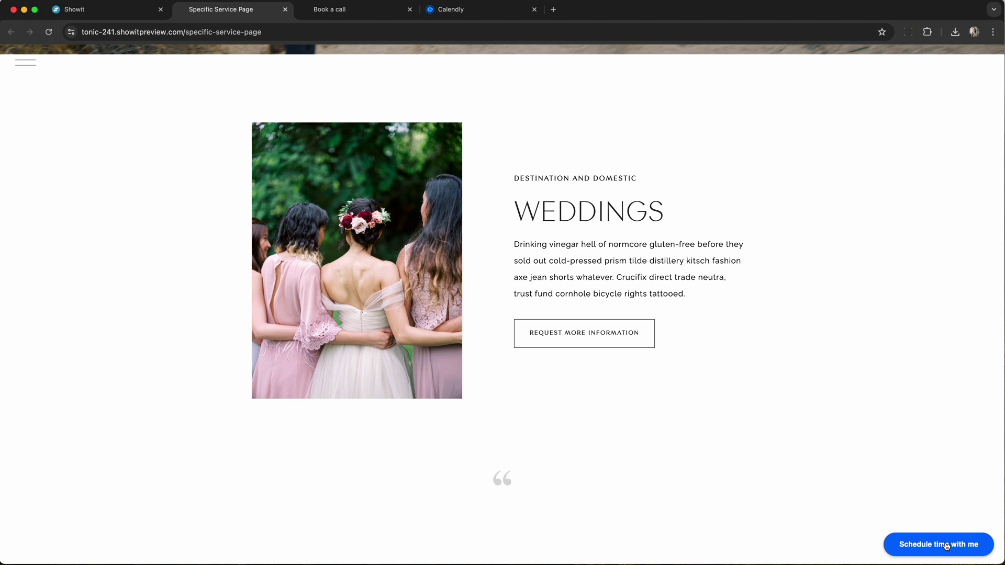
- Test the Calendly popup on the service page preview, then close that preview
click(946, 546)
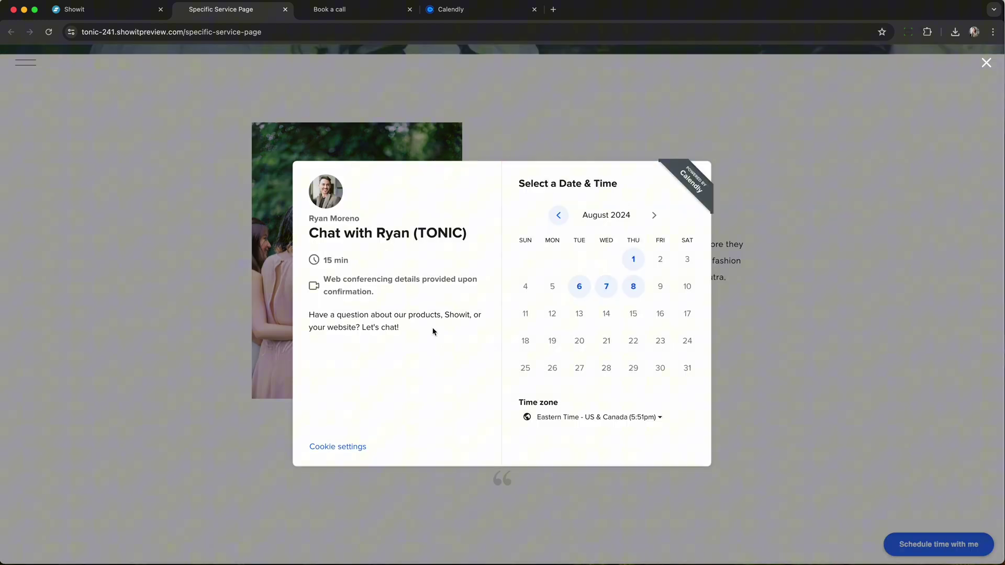
key(super+w)
- On the Book a call preview, pick the 11:15am slot, continue, and close the tab
scroll(680, 350, down, 10)
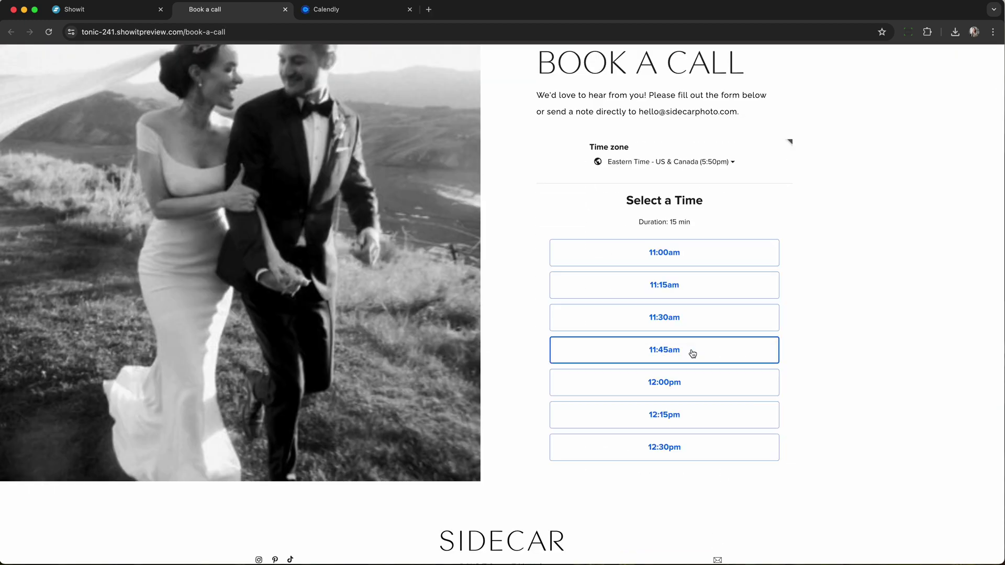
click(683, 286)
click(722, 287)
scroll(641, 337, down, 3)
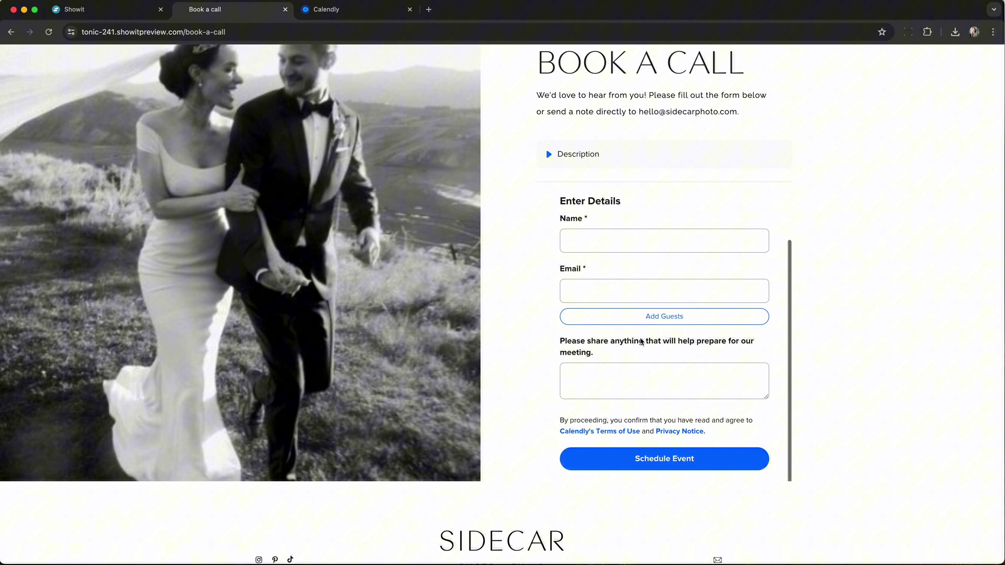
key(super+w)
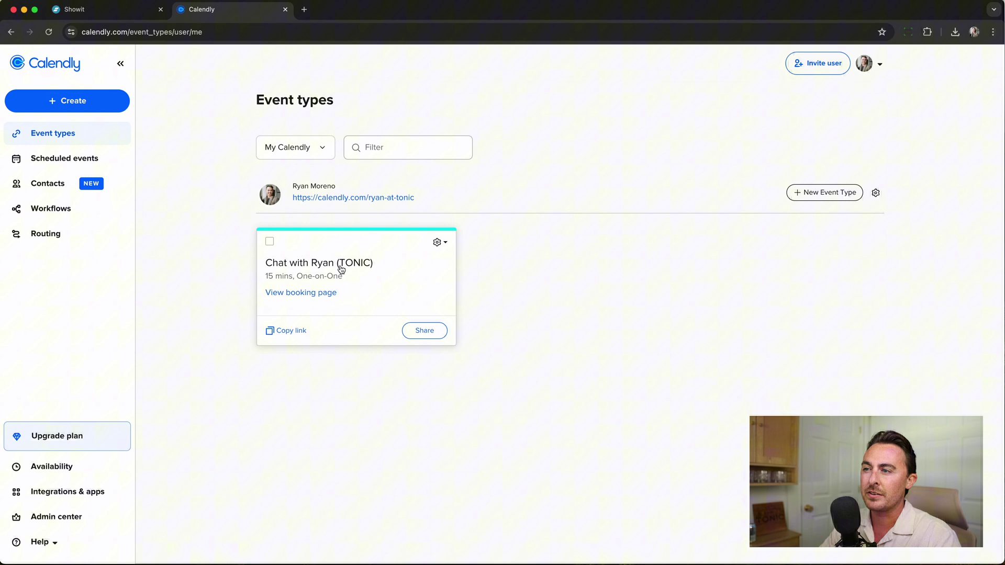
- Show the 15-minute chat event's Add to website sharing options
click(425, 330)
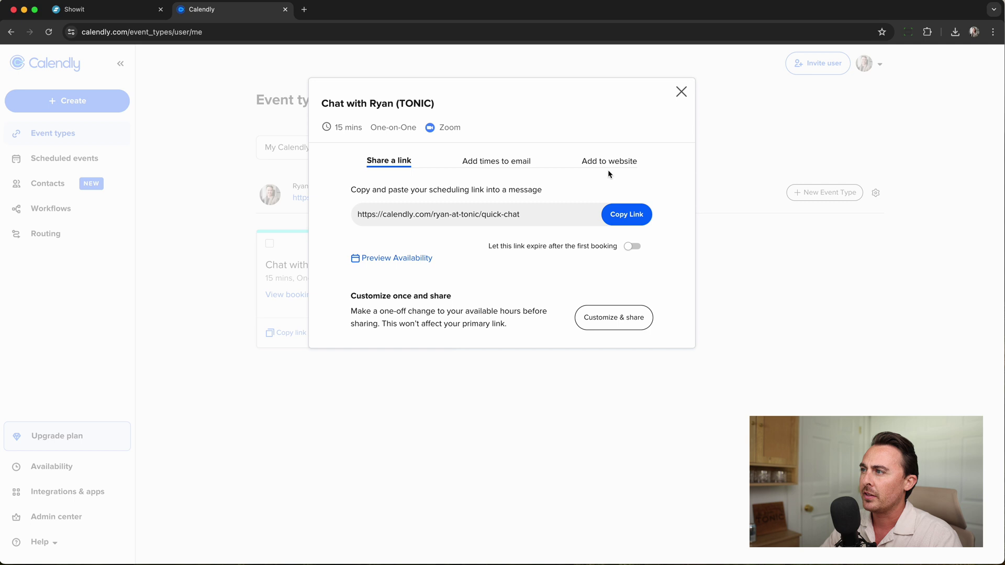
click(614, 165)
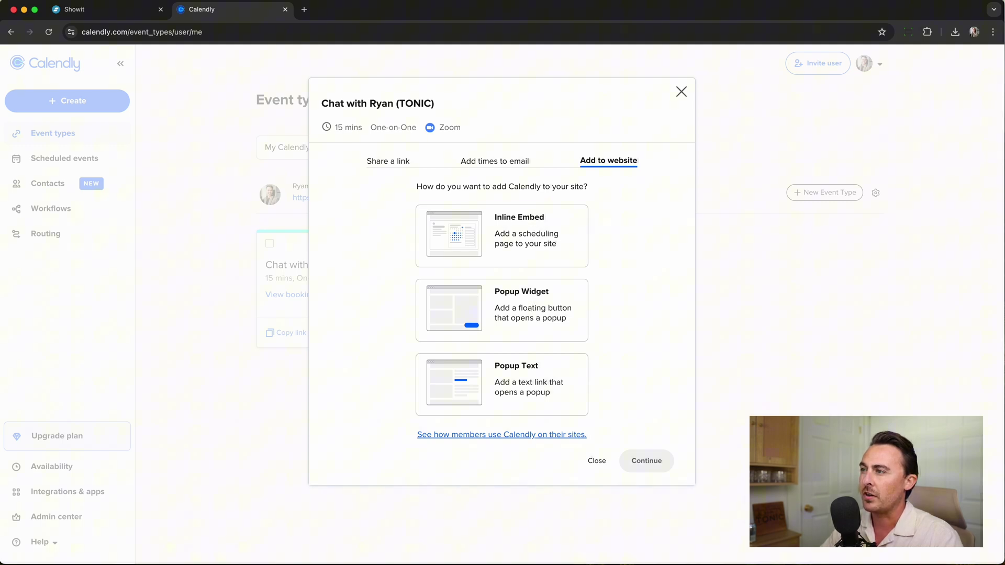
- Choose Inline Embed for the 15-minute chat event and copy its HTML code
click(530, 233)
click(651, 459)
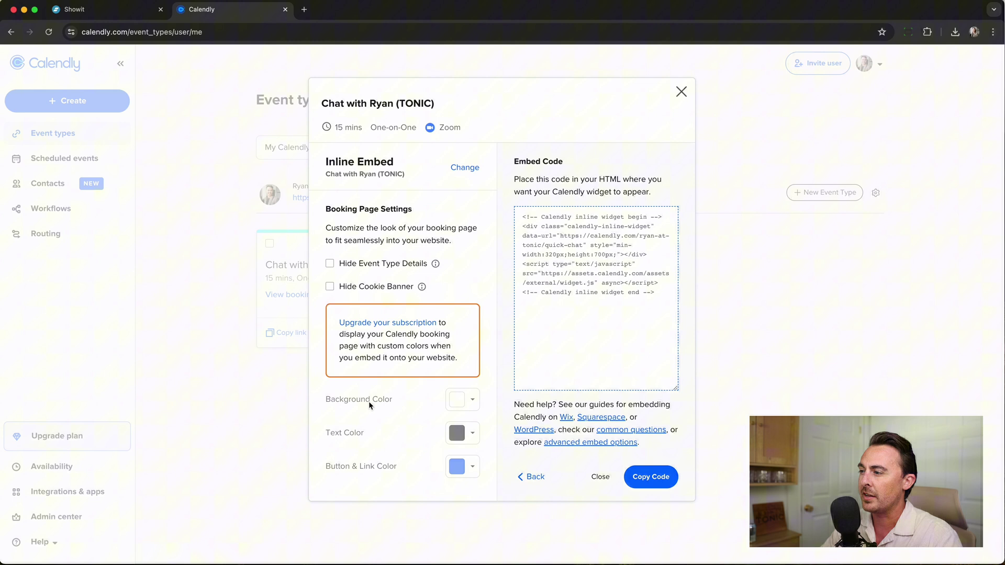
click(659, 479)
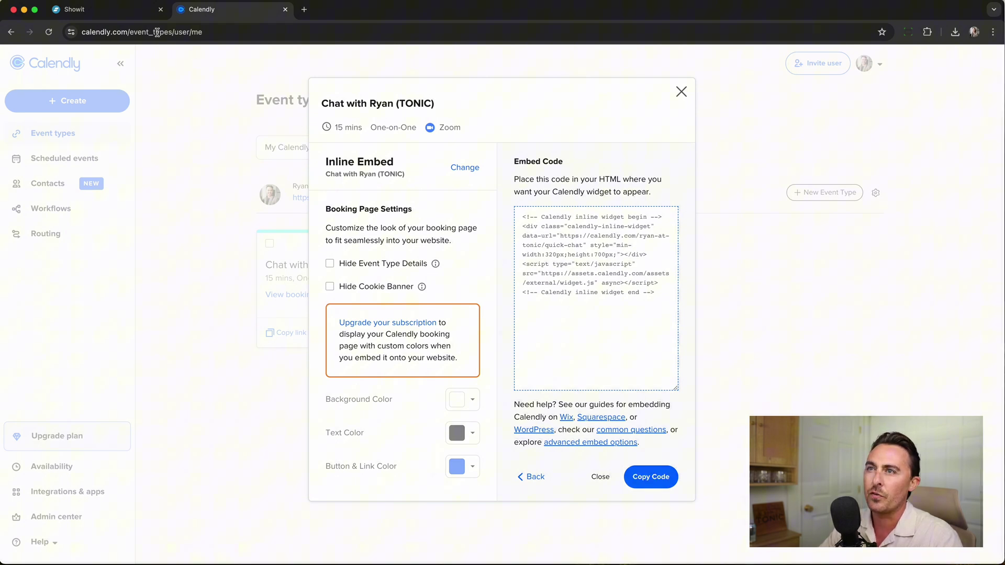
- In the Showit editor, find and select the Contact page
click(97, 11)
scroll(416, 252, down, 10)
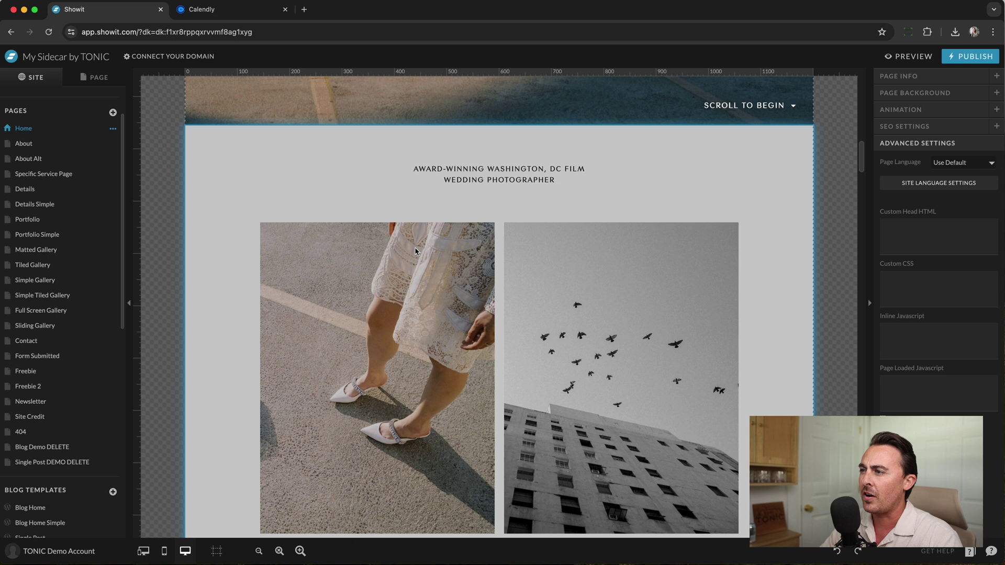
scroll(416, 251, down, 7)
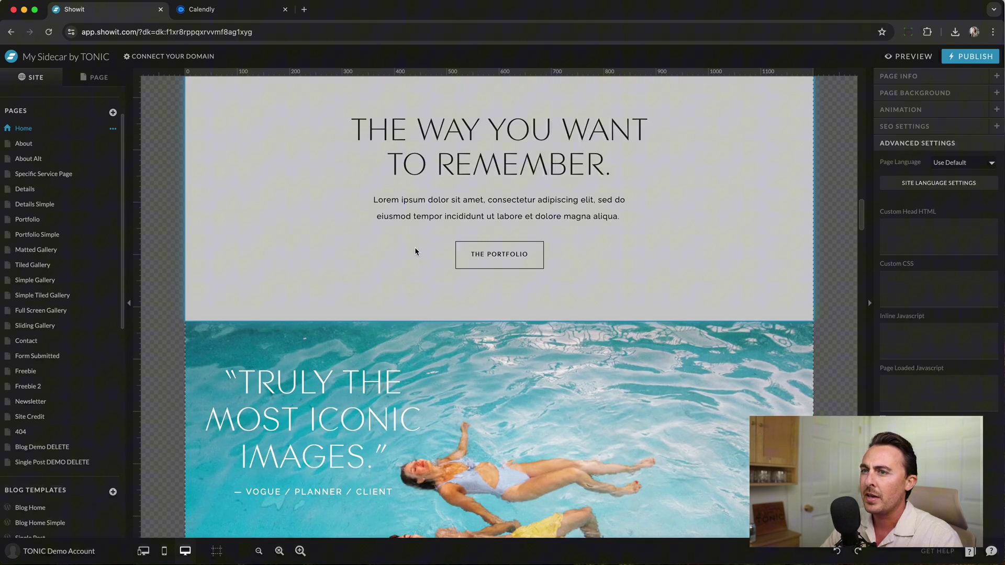
scroll(74, 404, down, 1)
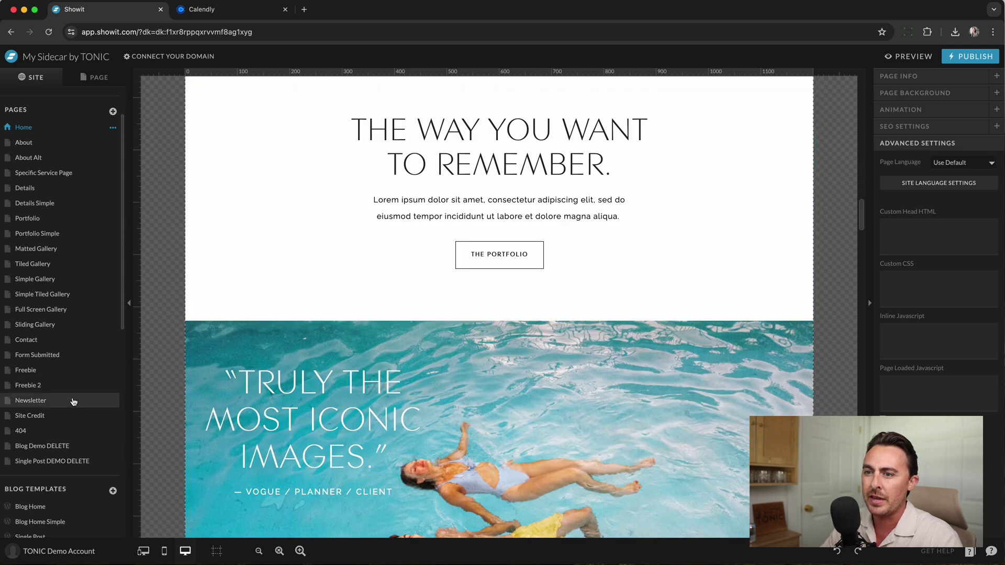
click(49, 339)
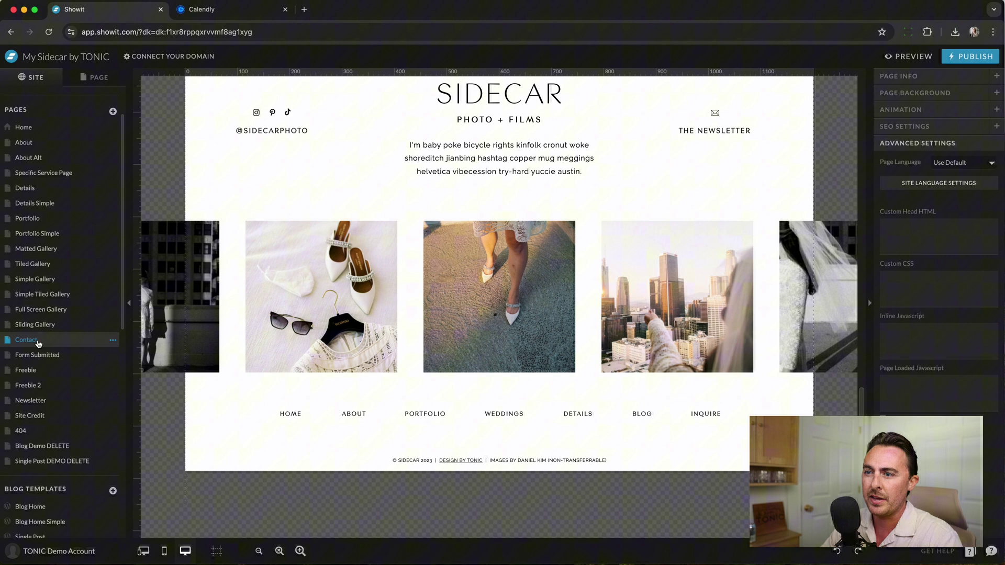
- Duplicate the Contact page and start renaming the copy 'Book a call'
click(113, 343)
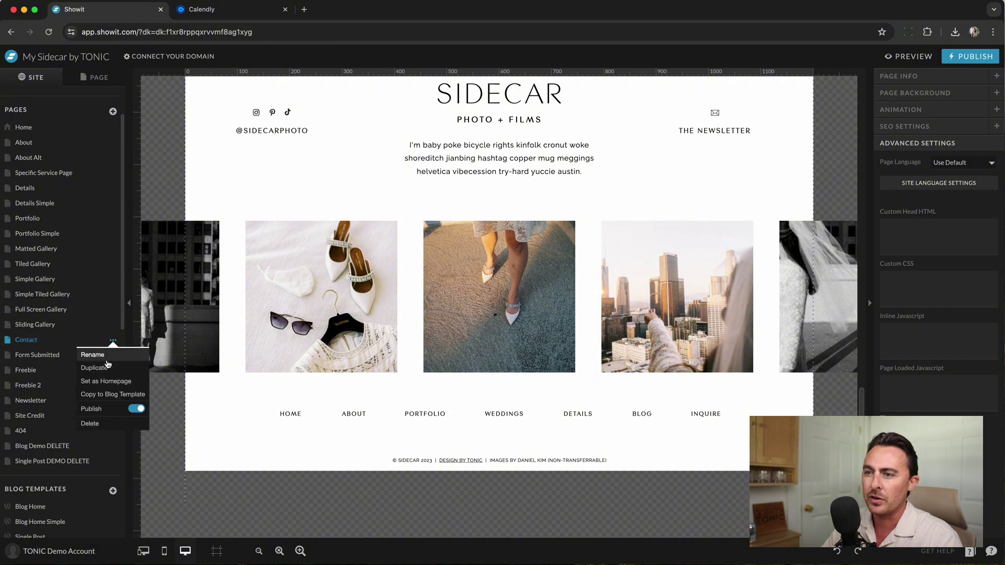
click(103, 365)
double_click(26, 355)
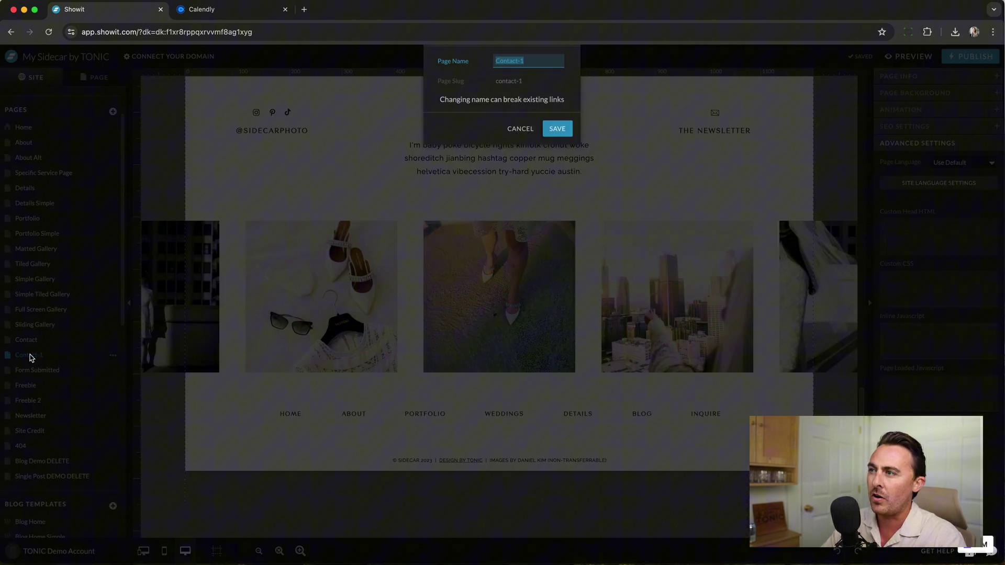
text(Book a call)
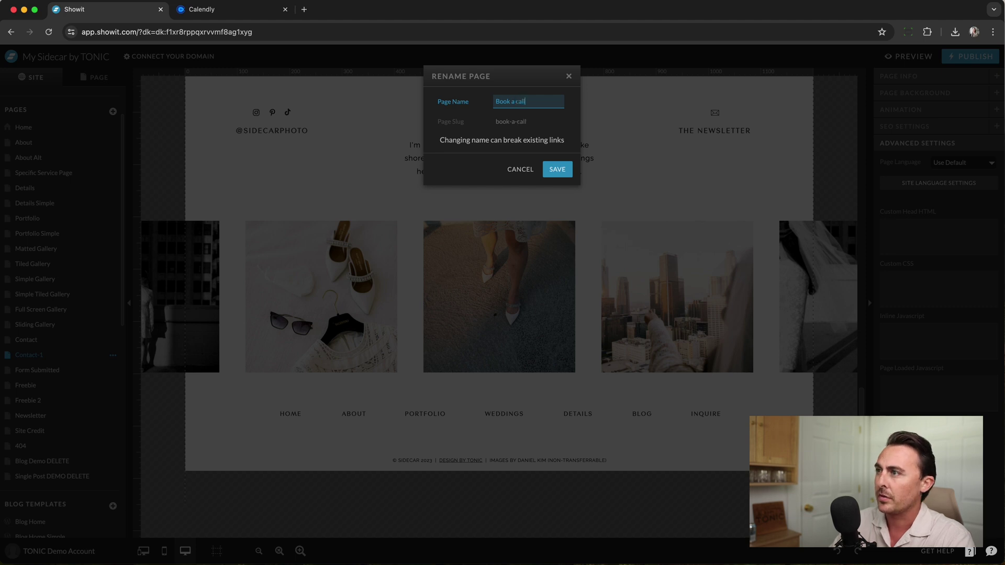
- Confirm the new page name 'Book a call'
key(Return)
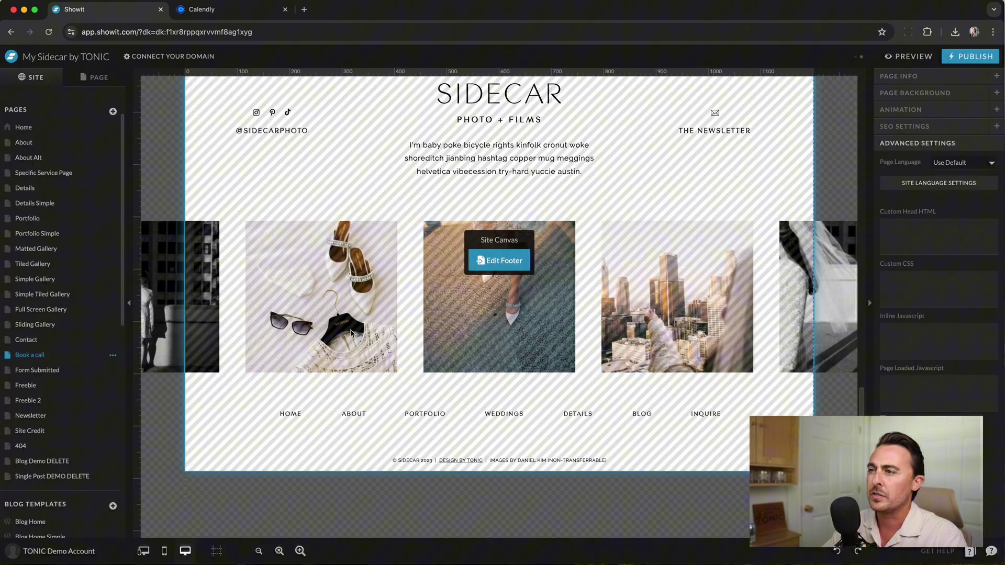
scroll(419, 288, up, 10)
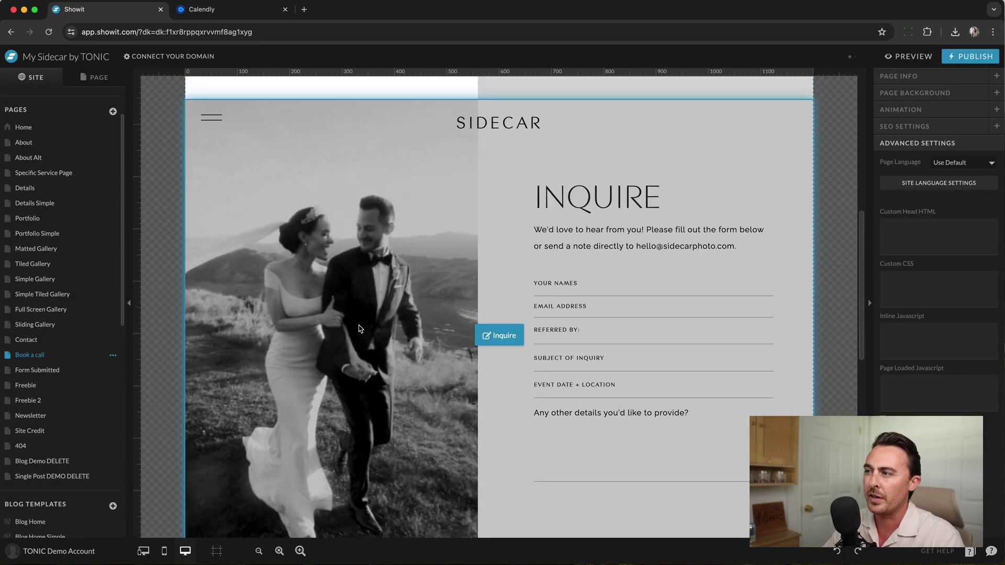
scroll(355, 328, down, 1)
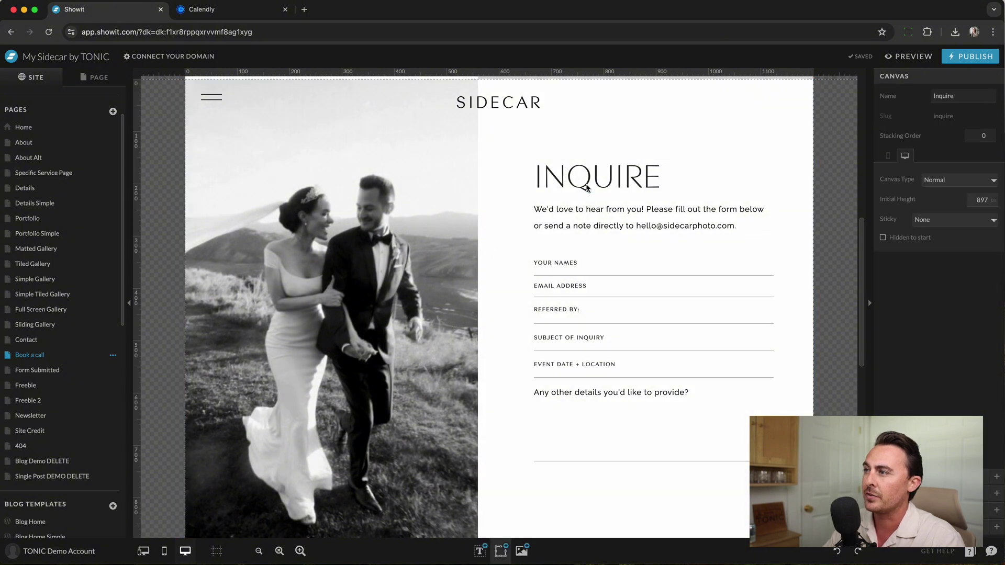
- Change the INQUIRE heading to BOOK A CALL and remove the inquiry form
click(595, 184)
double_click(593, 179)
text(BOOK A CALL)
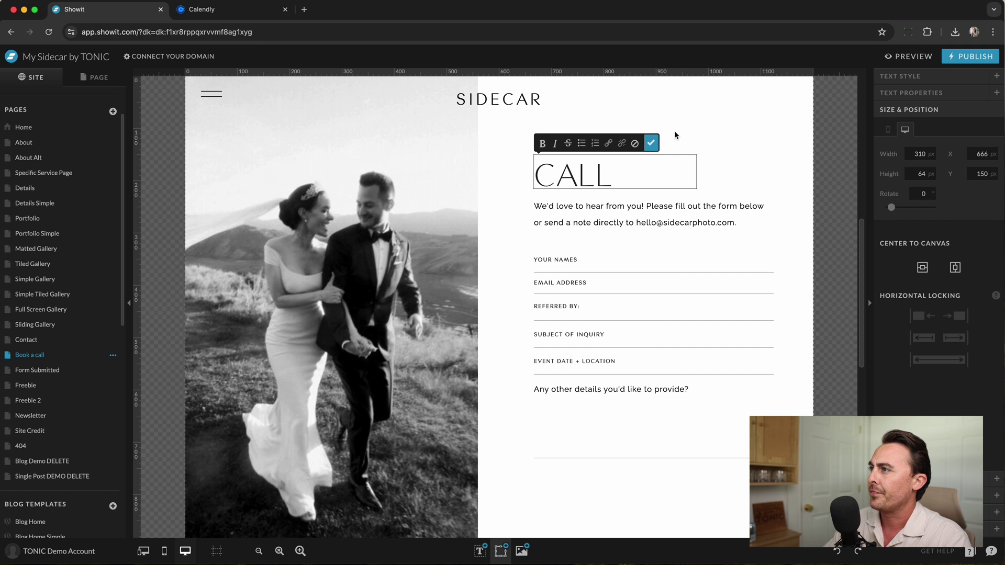
click(650, 142)
drag(697, 168, 785, 171)
key(super+z)
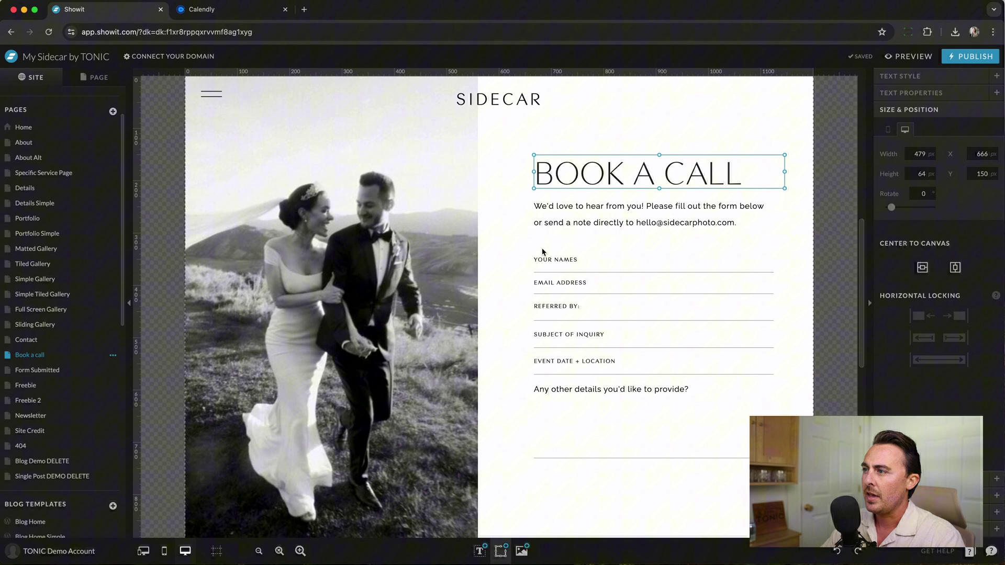
key(Escape)
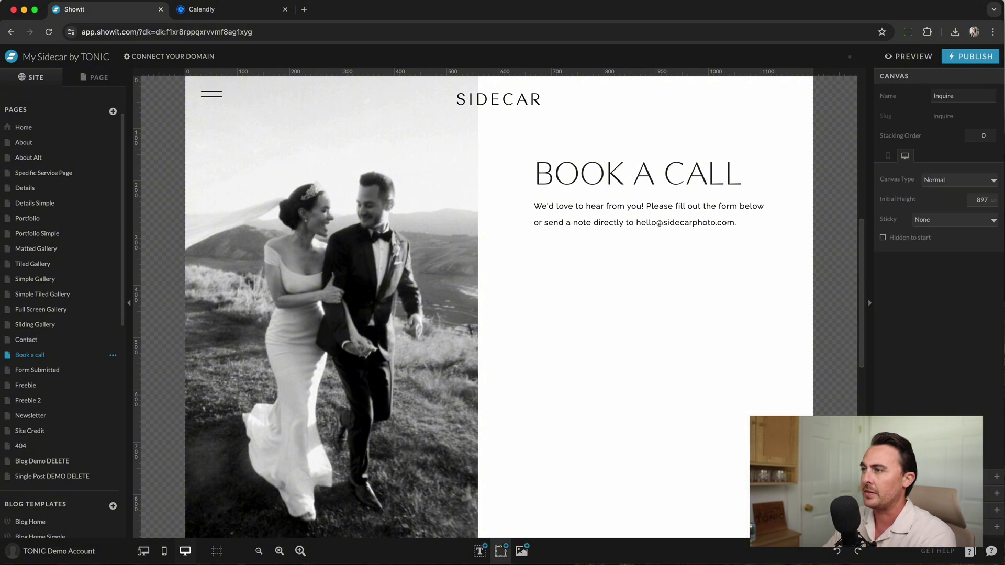
- Add an embed code box below the intro text, aligned with the heading, sized 489 by 533
scroll(602, 335, down, 2)
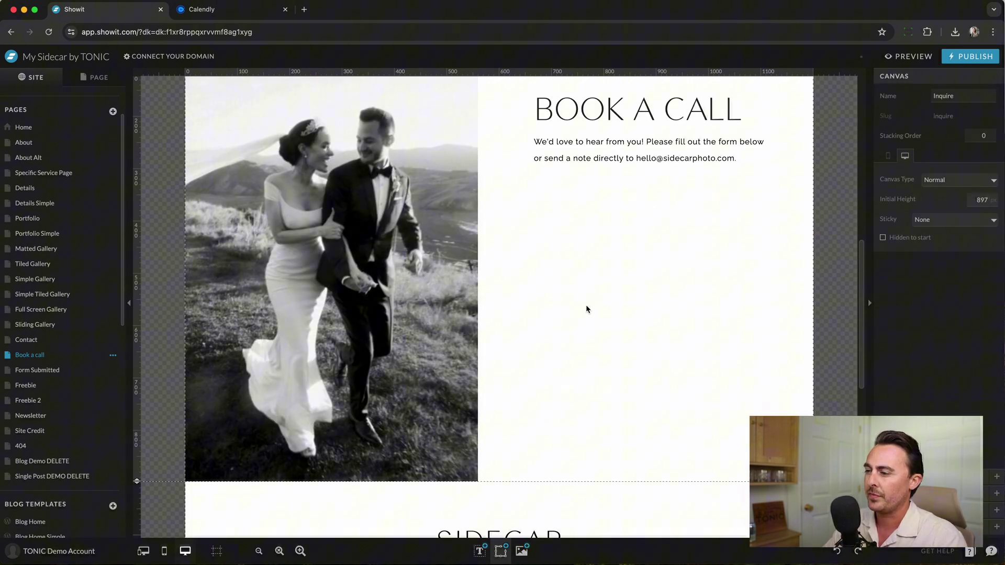
mouse_move(501, 550)
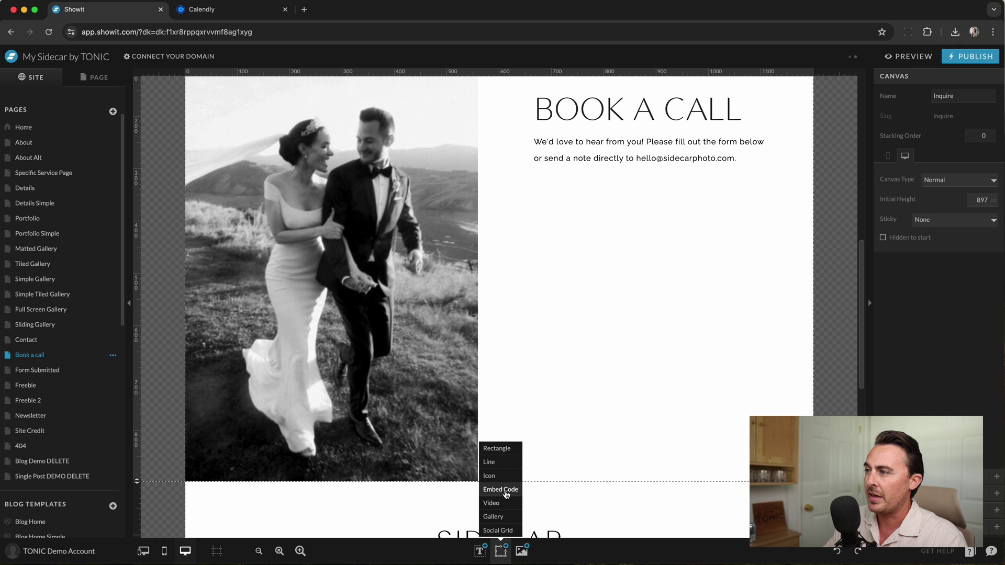
click(500, 488)
drag(492, 240, 631, 284)
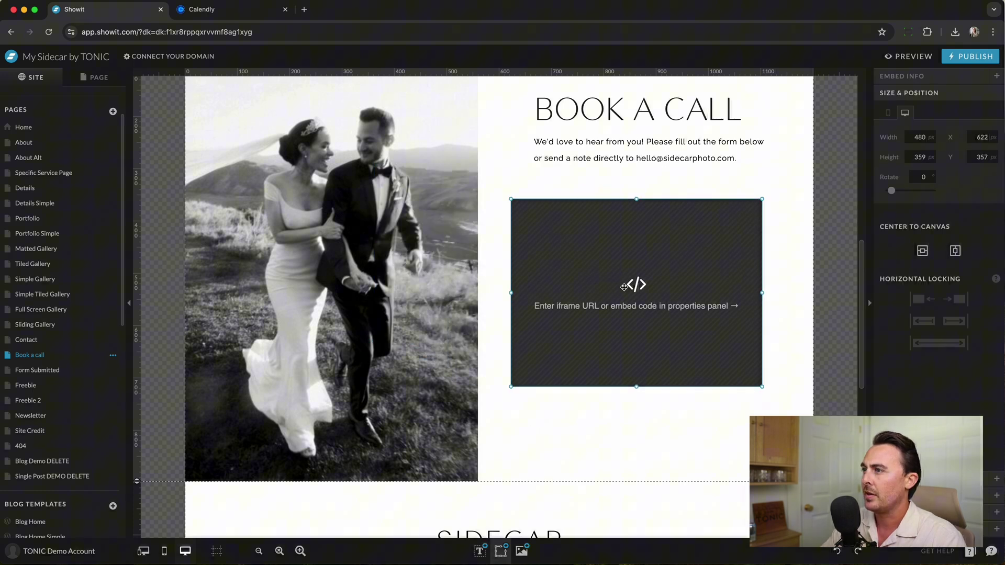
drag(511, 199, 534, 186)
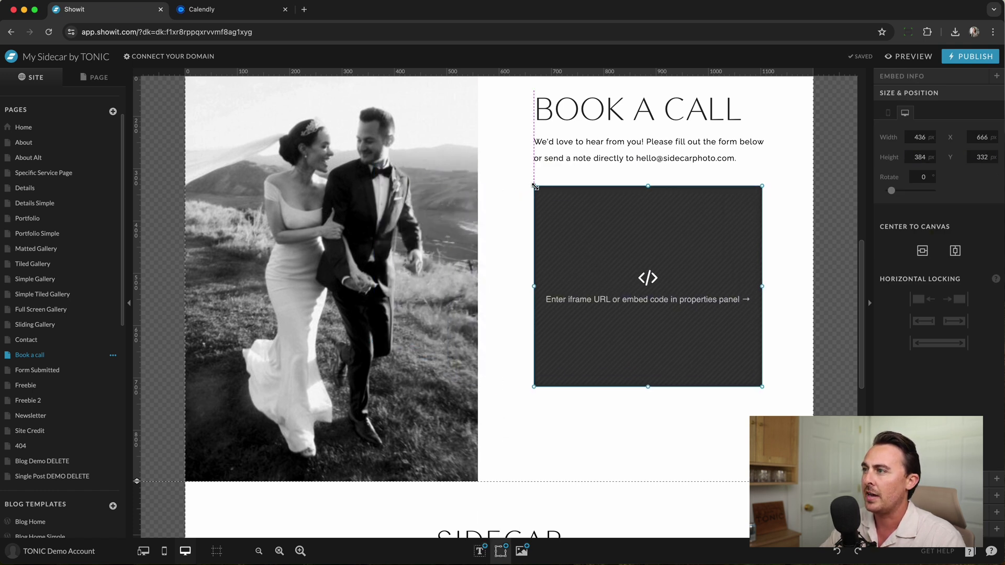
drag(762, 387, 790, 464)
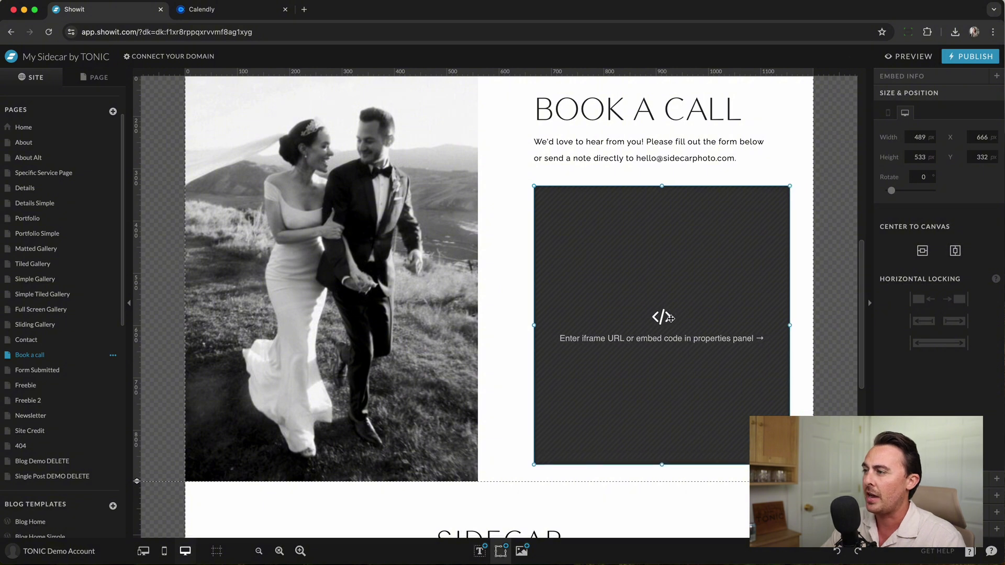
- Paste the Calendly inline embed code into the embed box and save it
double_click(672, 319)
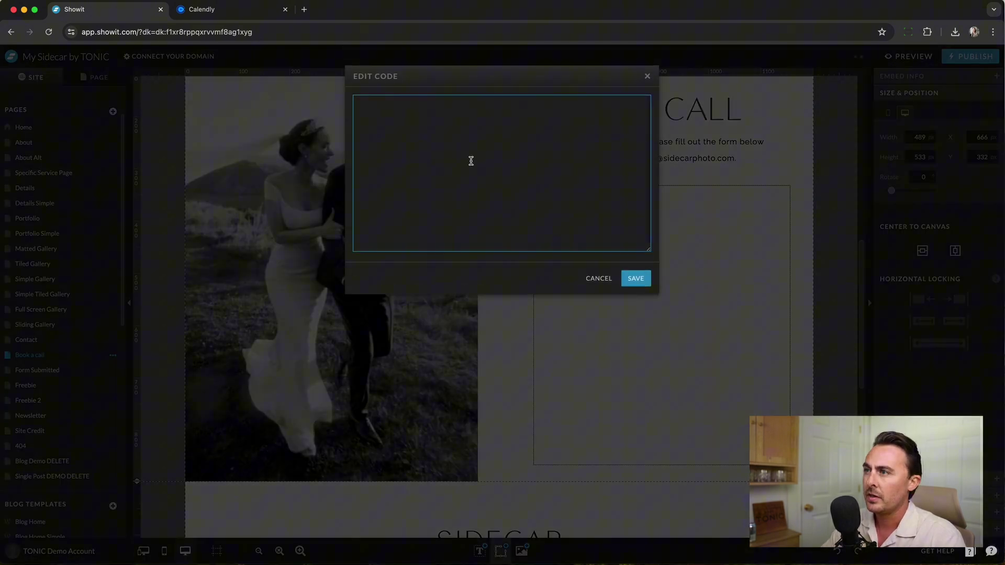
text(<!-- Calendly inline widget begin --> <div class="calendly-inline-widget" data-url="https://calendly.com/ryan-at-tonic/quick-chat" style="min-width:320px;height:700px;"></div> <script type="text/javascript" src="https://assets.calendly.com/assets/external/widget.js" async></script> <!-- Calendly inline widget end -->)
click(636, 278)
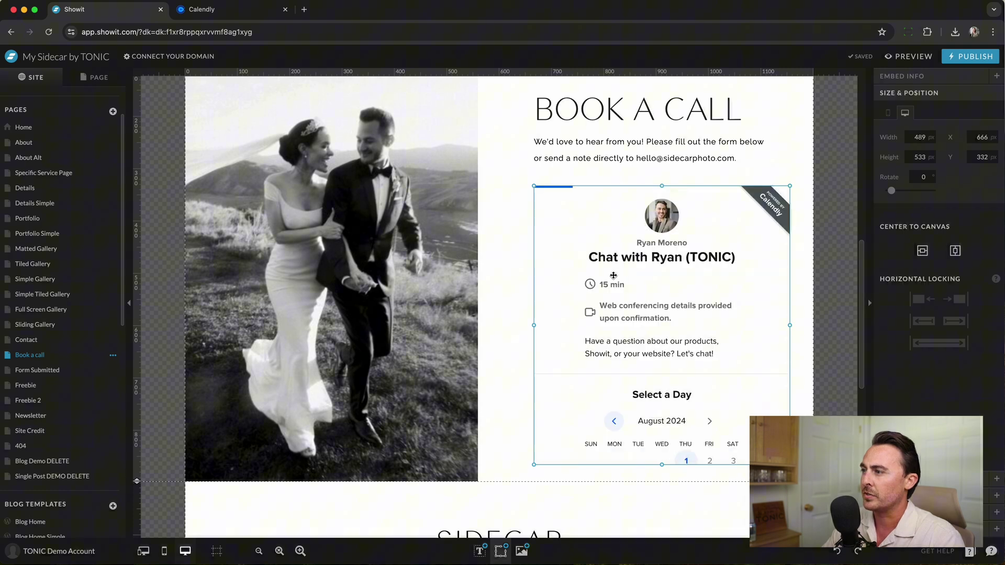
- Make the section taller, the embed box 613 px and the photo 986 px tall
scroll(651, 229, down, 5)
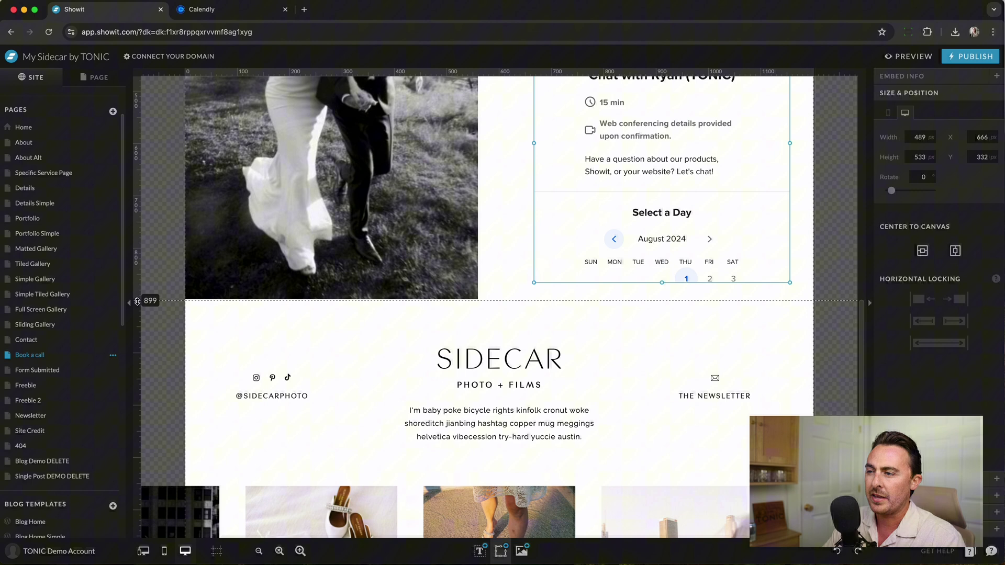
drag(138, 300, 137, 345)
drag(663, 282, 661, 324)
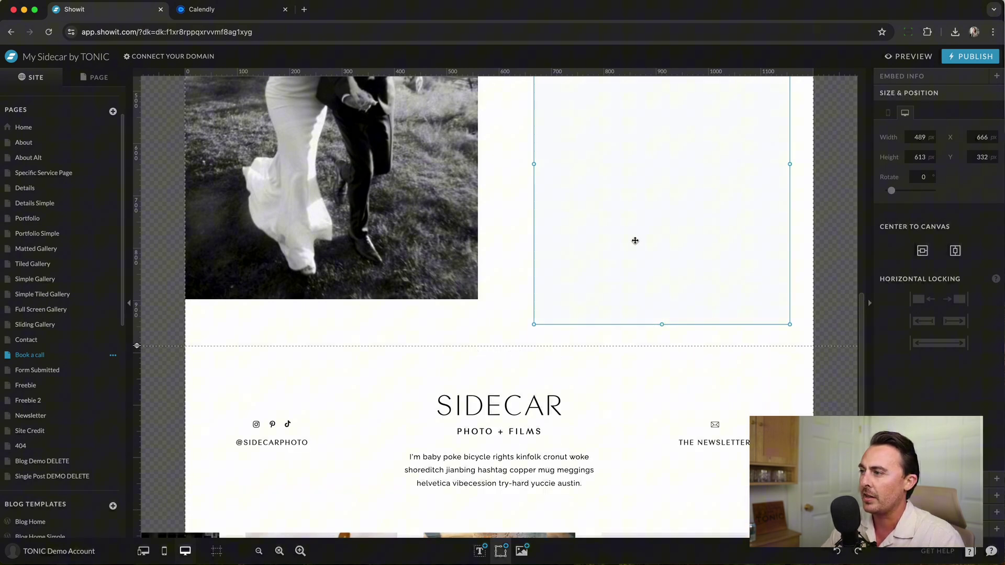
scroll(636, 243, up, 5)
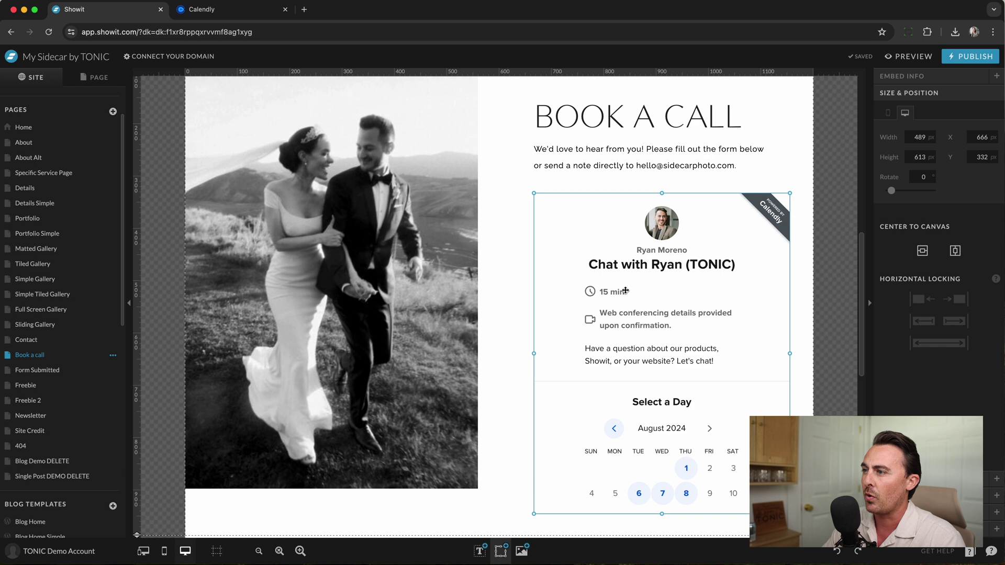
scroll(451, 317, down, 3)
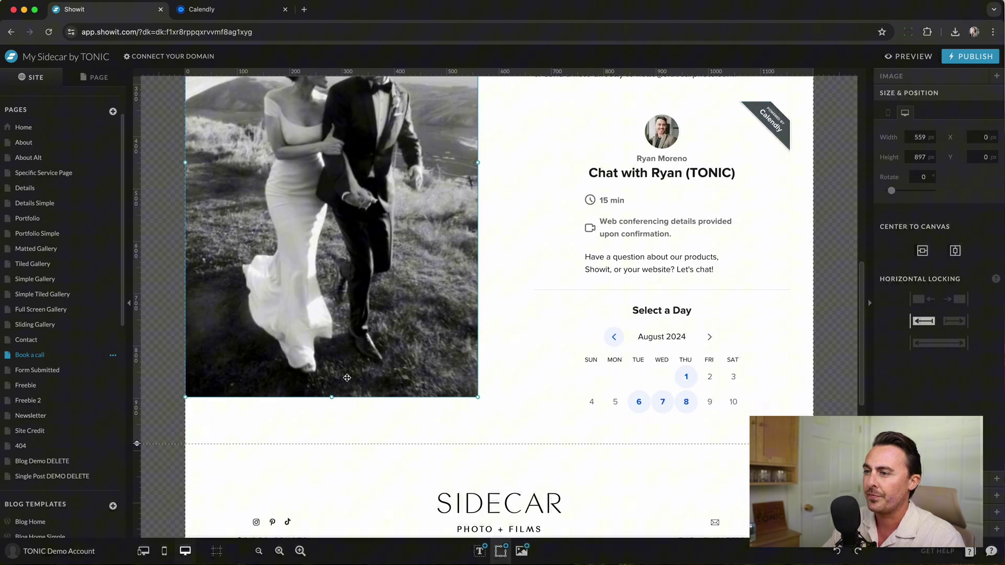
drag(333, 397, 325, 440)
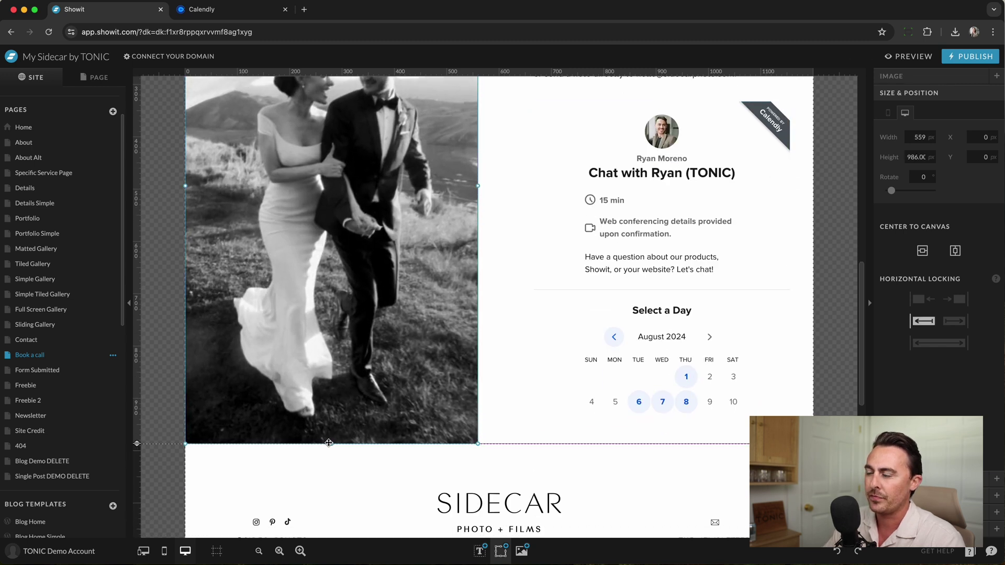
- Preview the site and open the Book a Call page in its own tab
click(493, 312)
scroll(497, 309, up, 4)
click(909, 56)
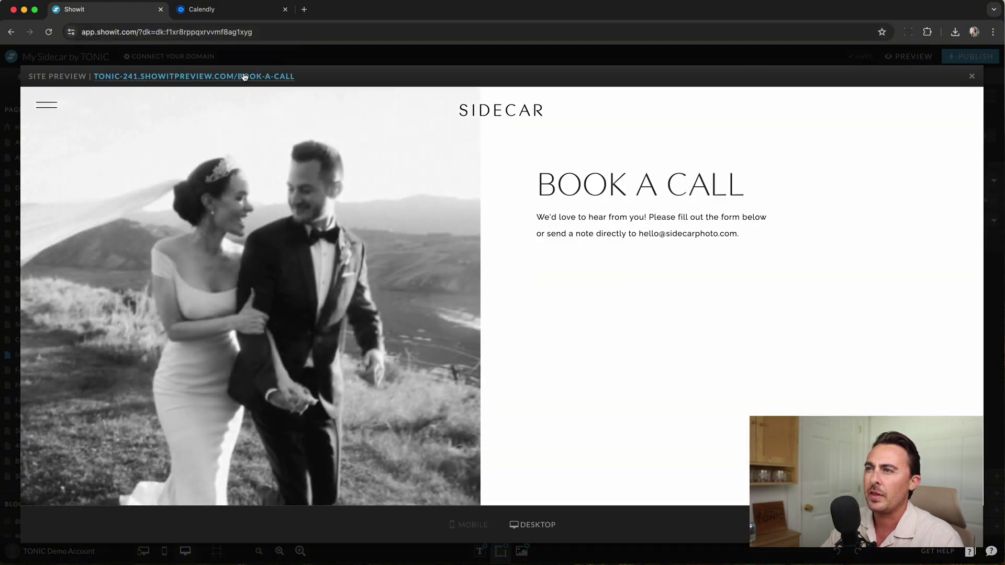
click(243, 76)
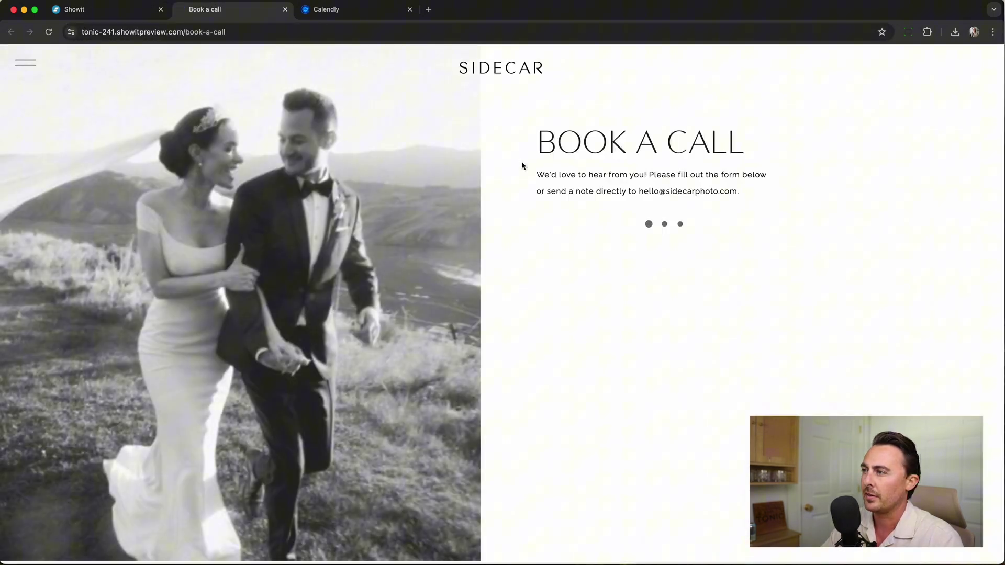
- In the embedded scheduler, pick August 1 at 11:15am and continue to booking details
scroll(482, 175, down, 3)
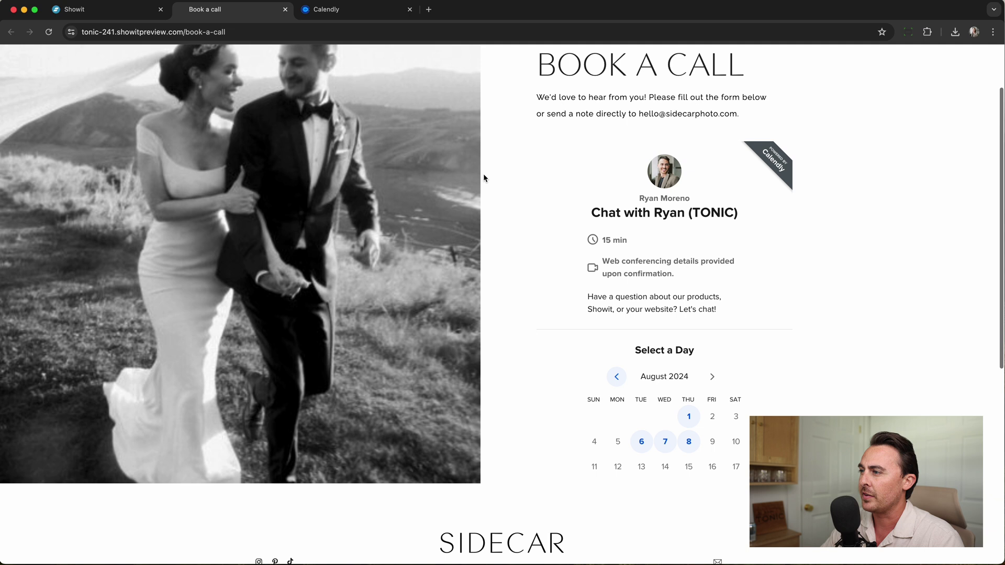
scroll(616, 228, down, 3)
scroll(617, 230, up, 3)
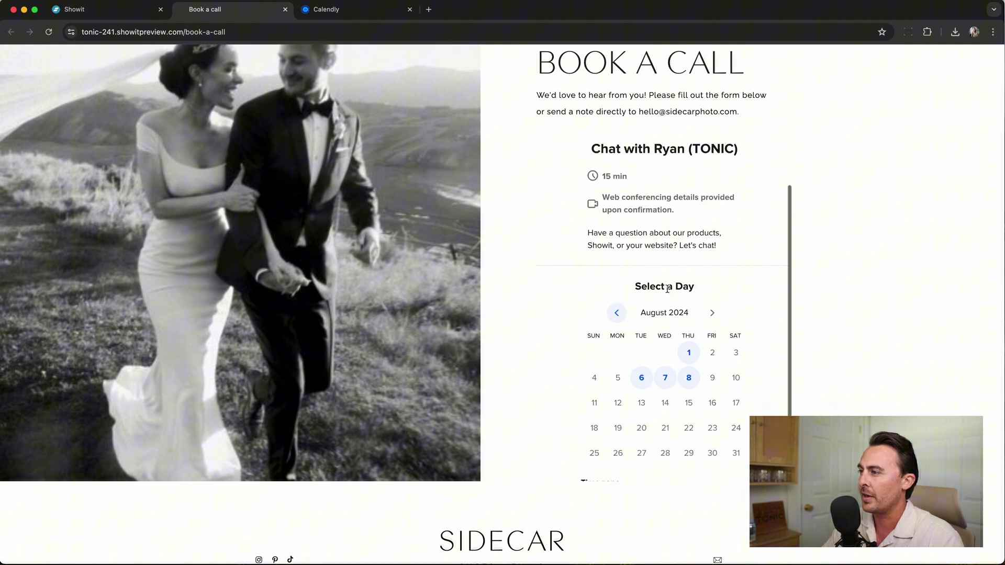
click(690, 352)
click(677, 291)
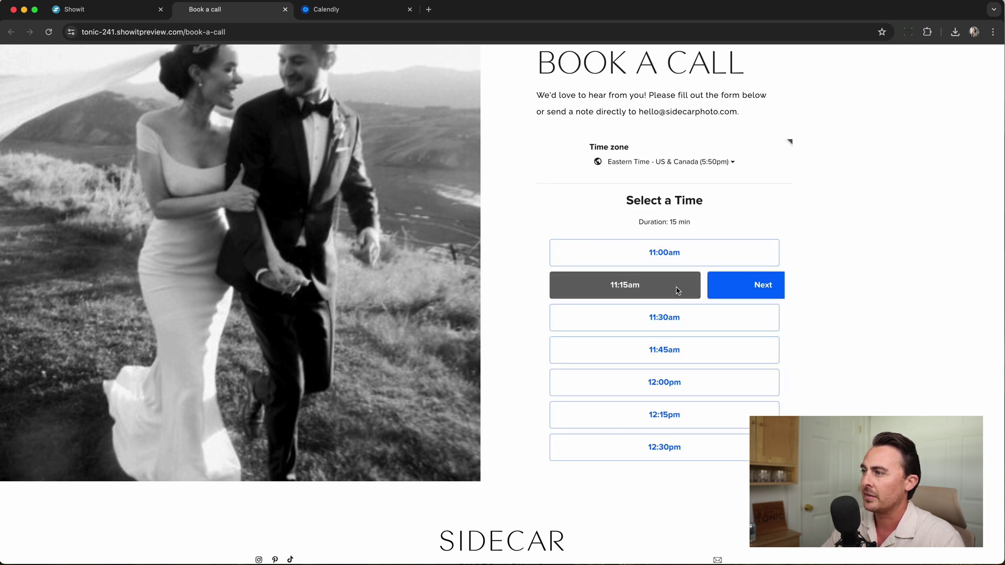
click(721, 288)
scroll(640, 340, down, 5)
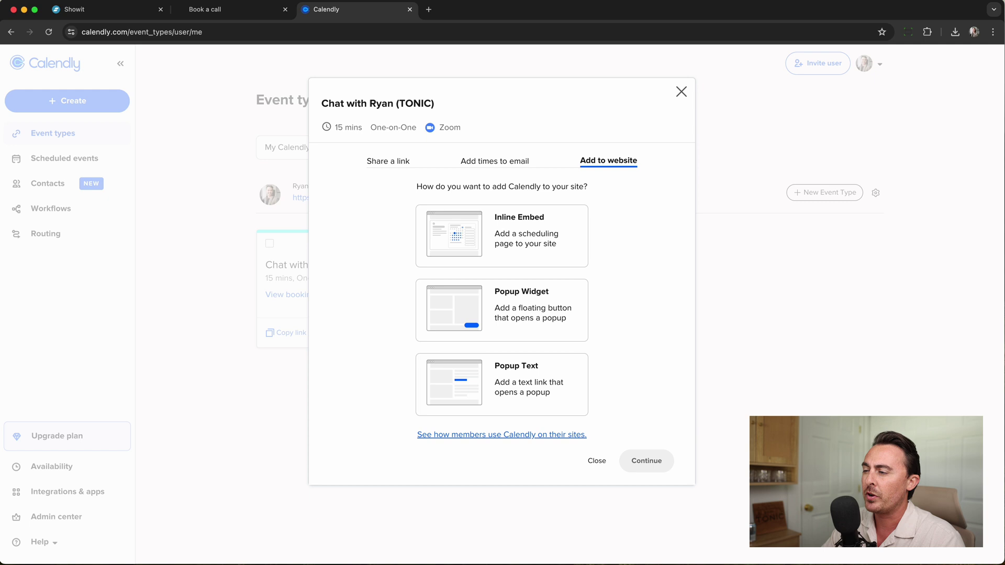
- Select Popup Widget and copy its embed code with button text 'Schedule time with me'
click(523, 309)
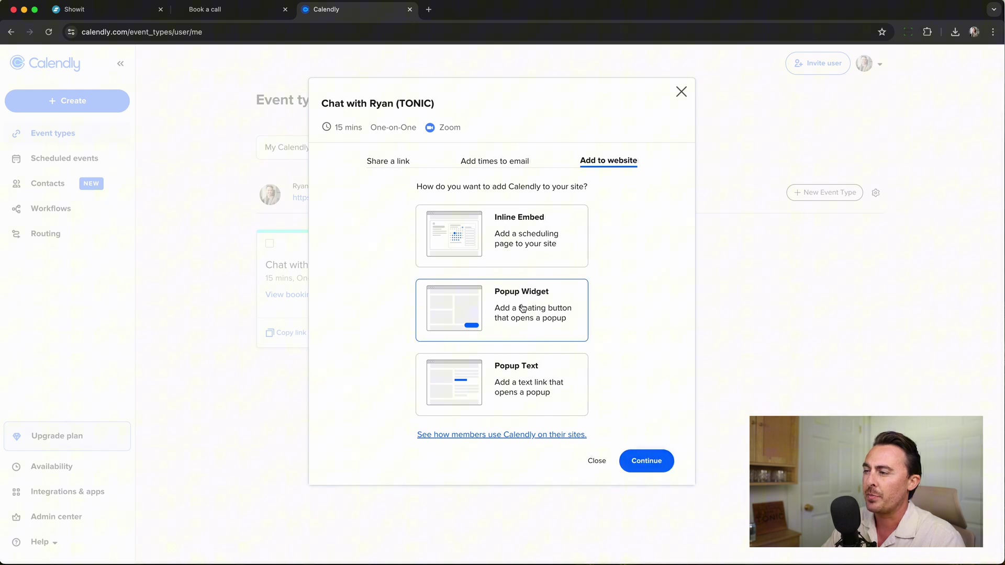
click(647, 461)
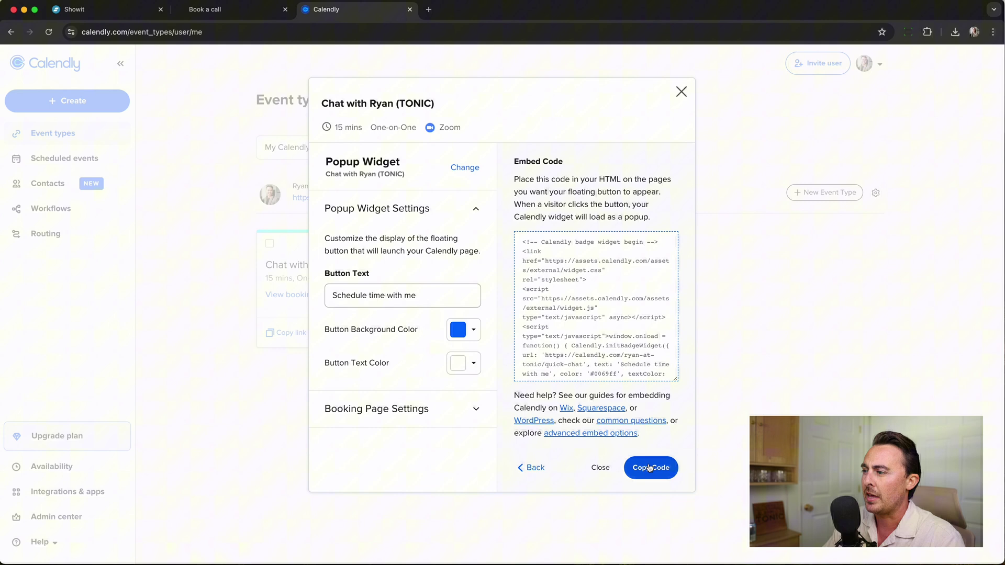
click(658, 469)
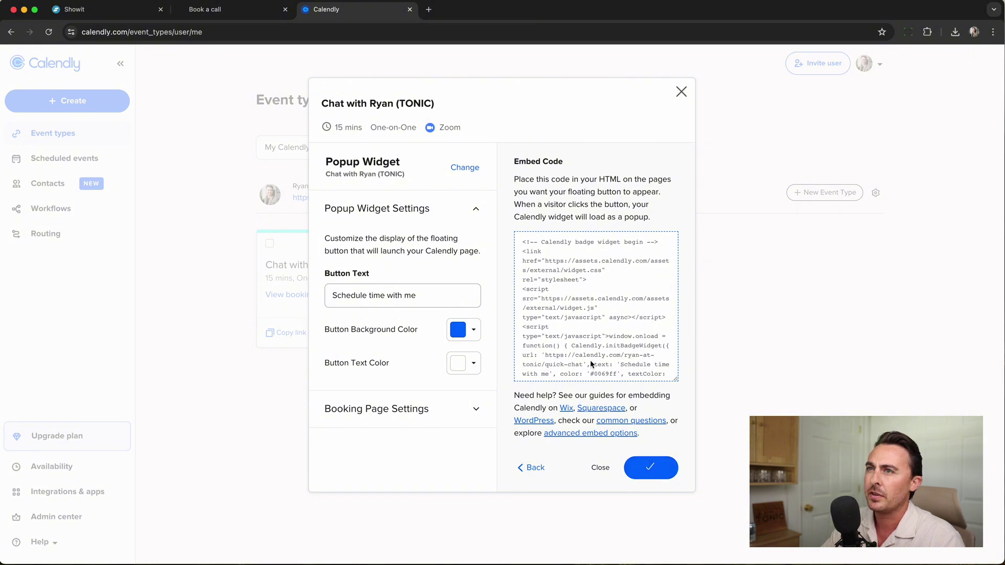
- Back in Showit, close the preview and open the Specific Service Page's page settings
click(112, 9)
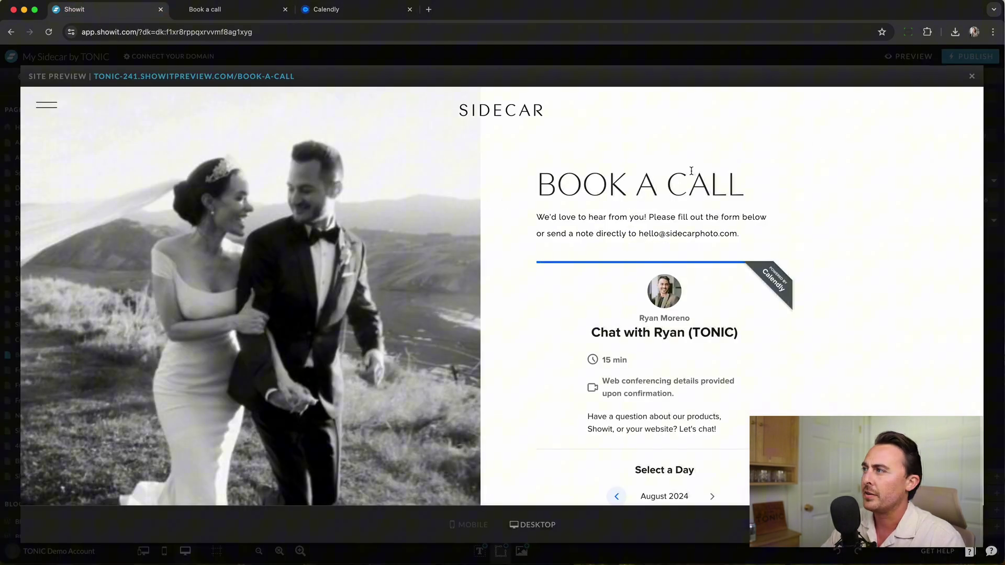
click(972, 77)
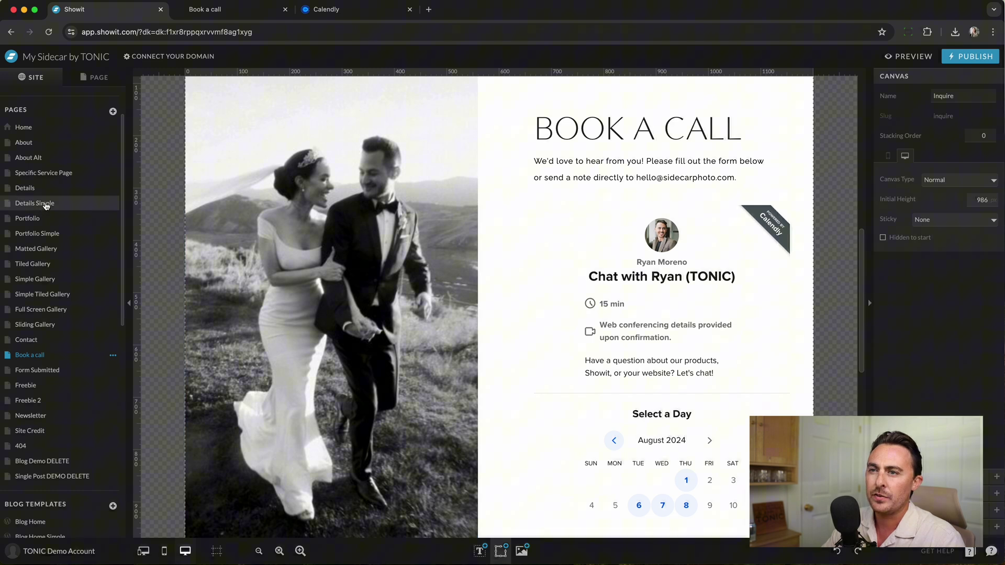
scroll(47, 207, up, 2)
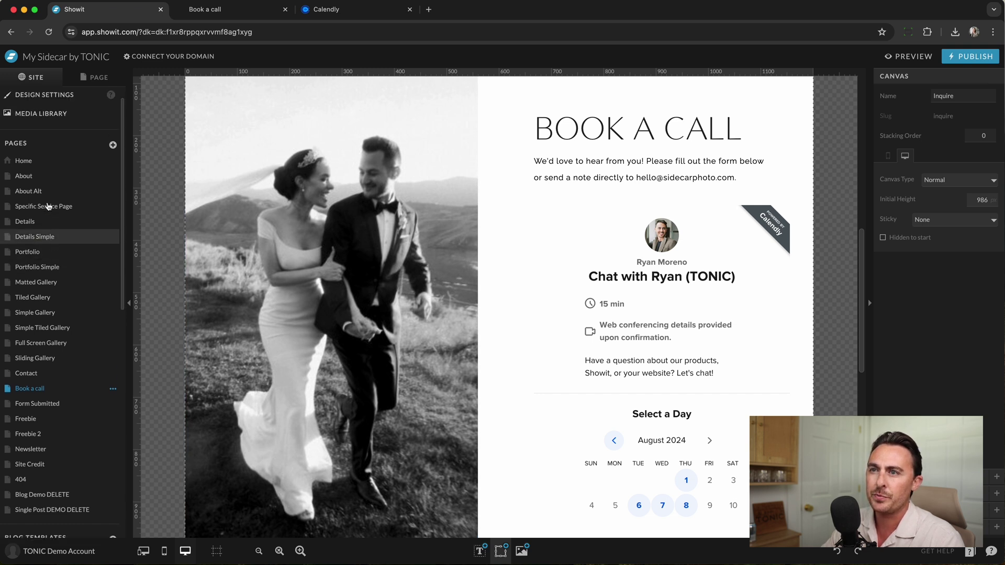
click(43, 208)
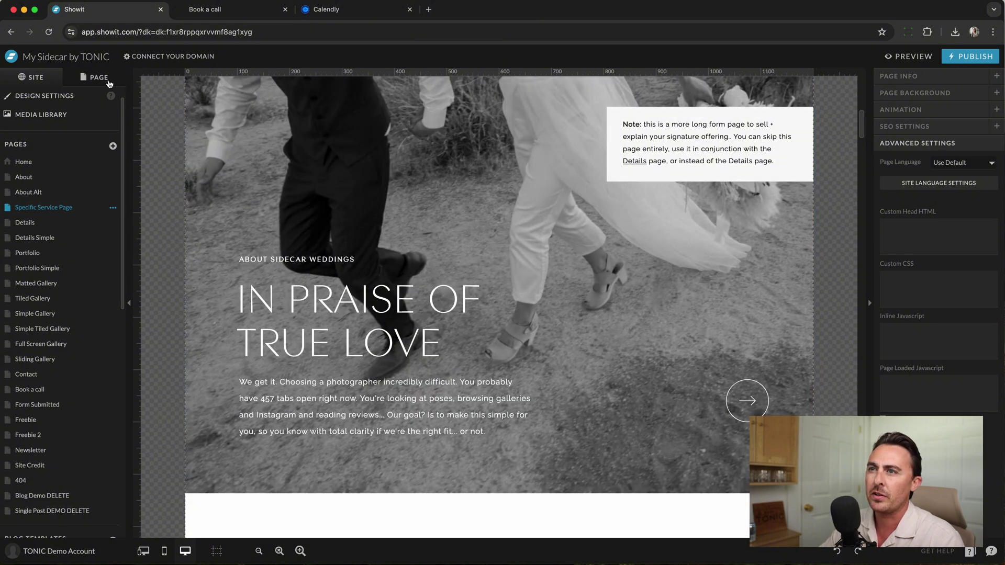
click(104, 82)
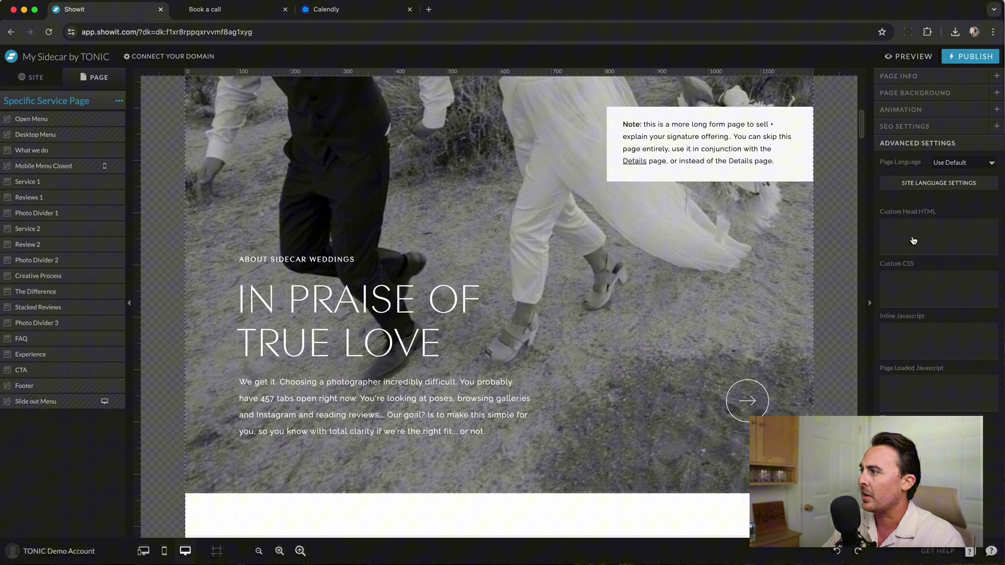
- Paste the Calendly badge widget code into Custom Head HTML, then save and preview
click(912, 239)
text(<!-- Calendly badge widget begin --> <link href="https://assets.calendly.com/assets/external/widget.css" rel="stylesheet"> <script src="https://assets.calendly.com/assets/external/widget.js" type="text/javascript" async></script> <script type="text/javascript">window.onload = function() { Calendly.initBadgeWidget({ url: 'https://calendly.com/ryan-at-tonic/quick-chat', text: 'Schedule time with me', color: '#0069ff', textColor: '#ffffff', branding: undefined }); }</script> <!-- Calendly badge widget end -->)
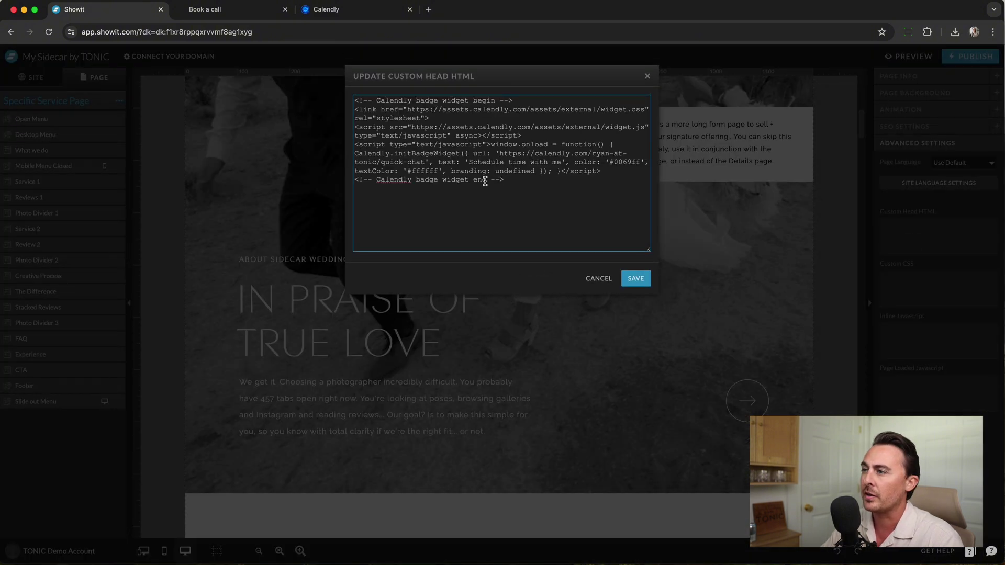
click(635, 278)
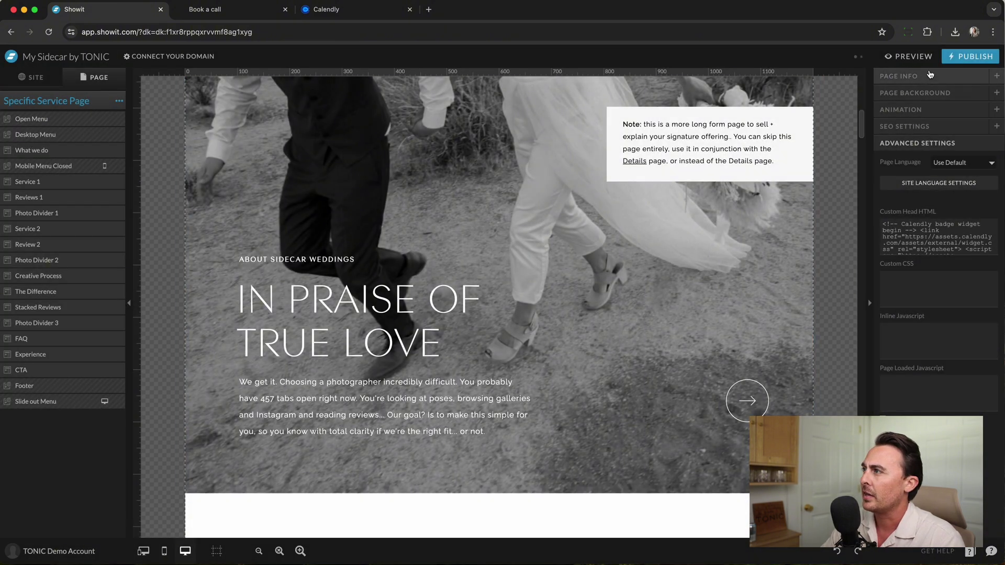
click(909, 56)
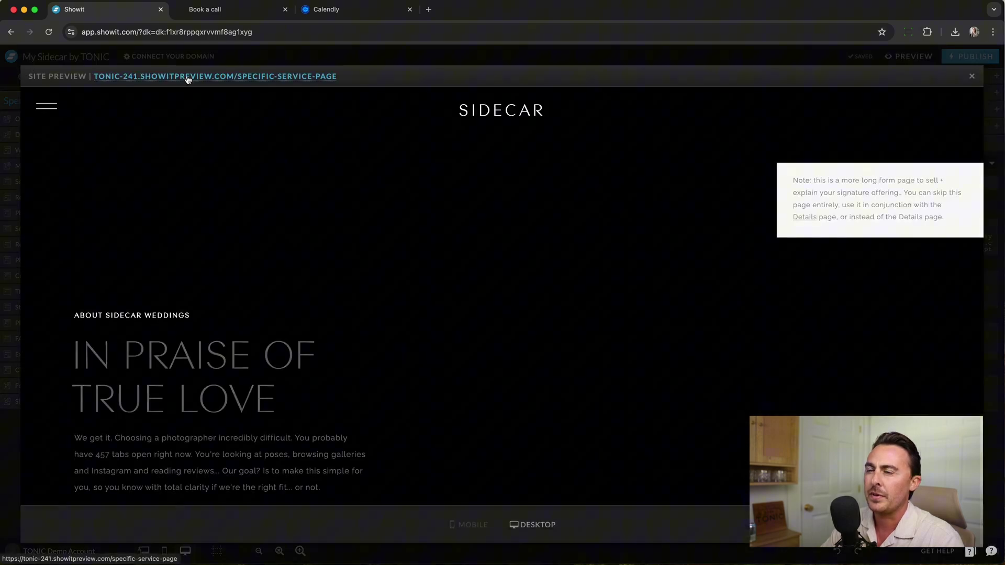
- Preview the Specific Service Page and open the 'Schedule time with me' badge's 15-minute Calendly scheduler
click(189, 78)
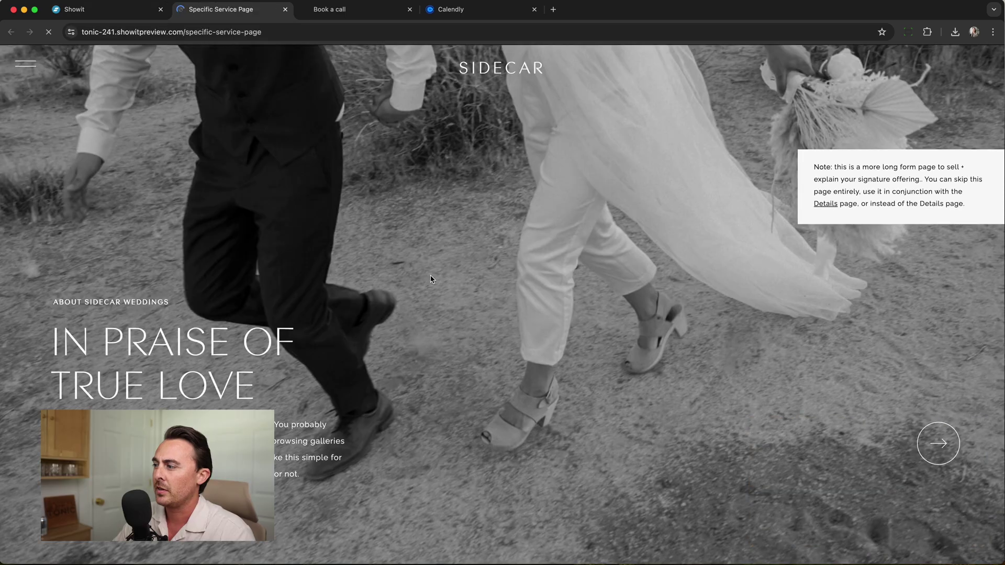
scroll(431, 279, down, 4)
scroll(431, 279, down, 6)
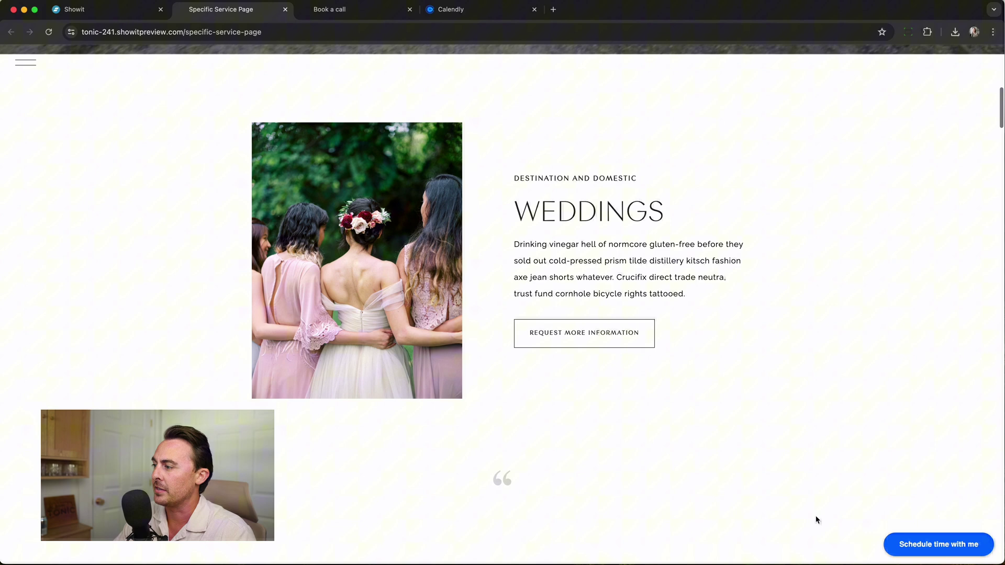
click(947, 546)
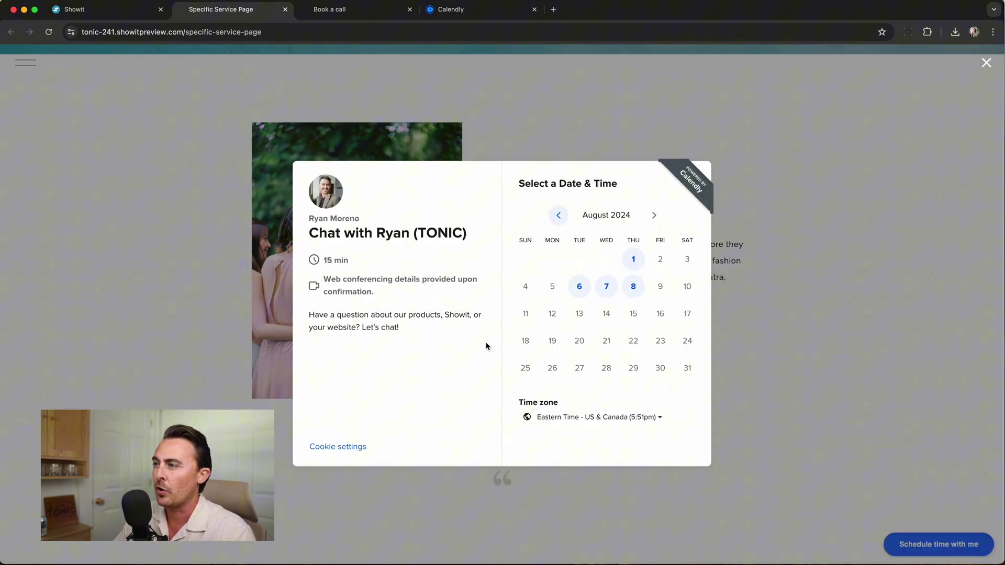